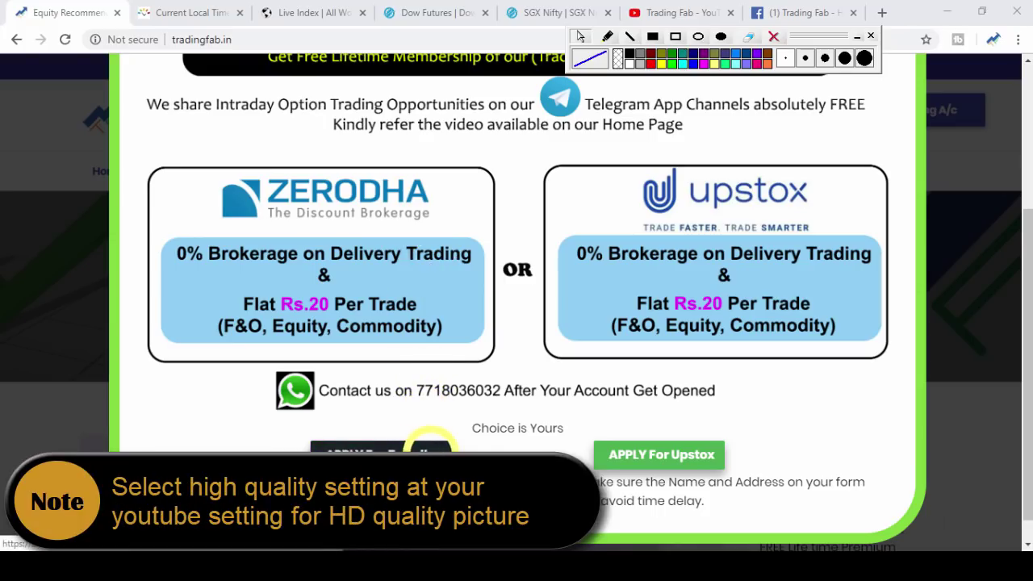
# Step: Close the Mega Offer pop-up to reveal the Trading Fab home page
pyautogui.scroll(3, 860, 165)
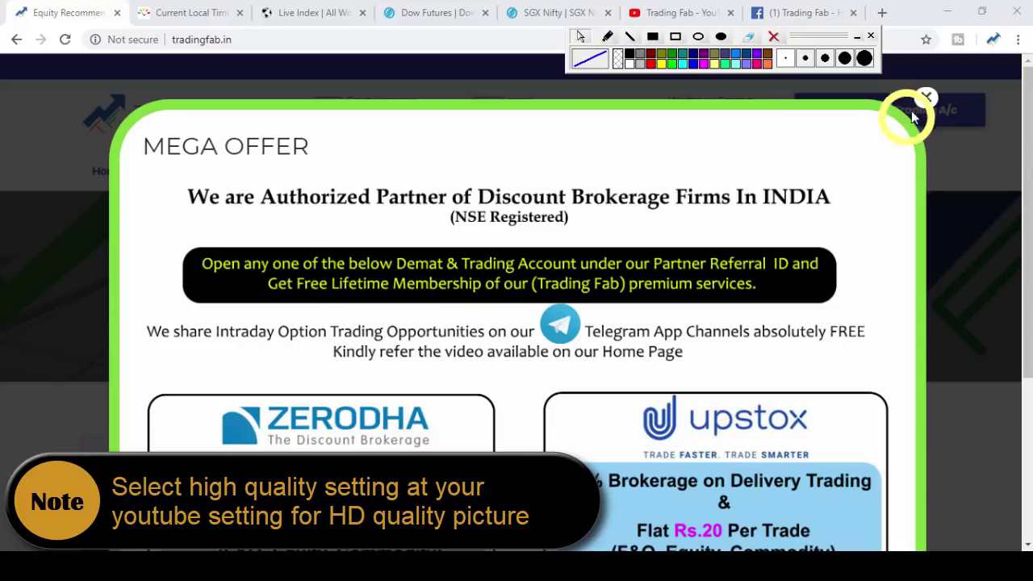
pyautogui.click(917, 102)
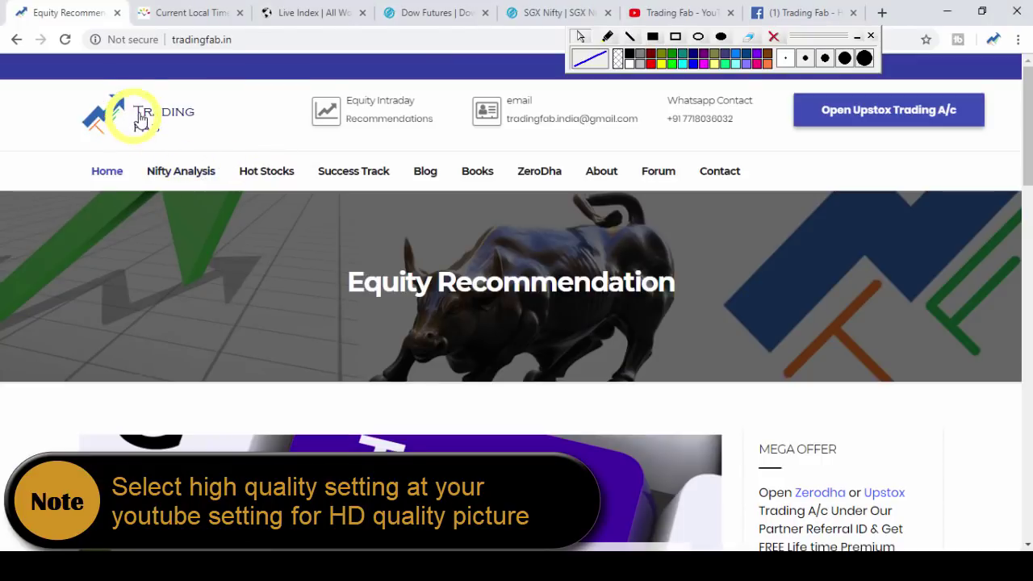
# Step: Check the current local time in New Delhi and switch to Photos to view the image 15-02-19 post nifty.jpg
pyautogui.click(163, 11)
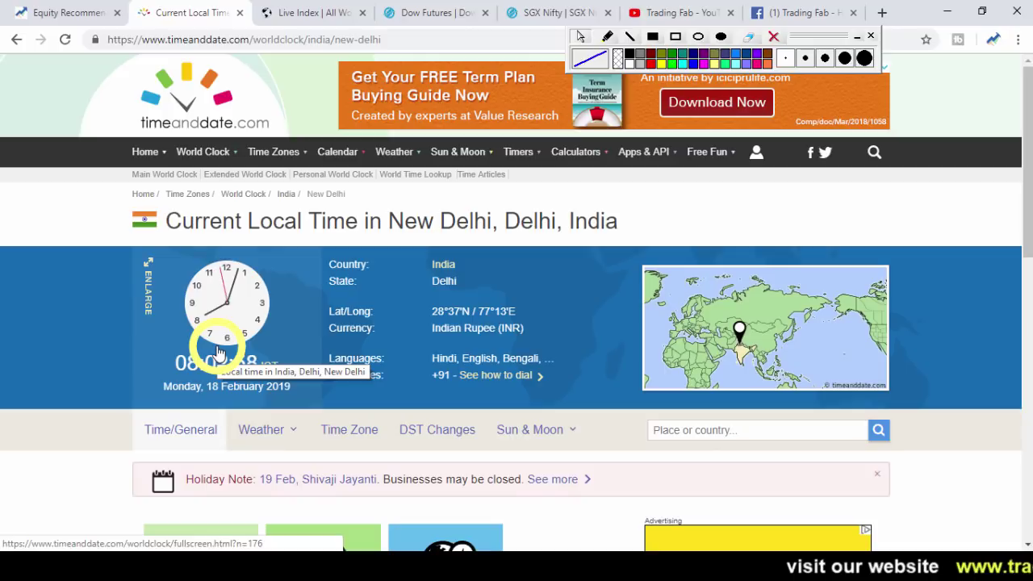
pyautogui.hotkey('alt', 'Tab')
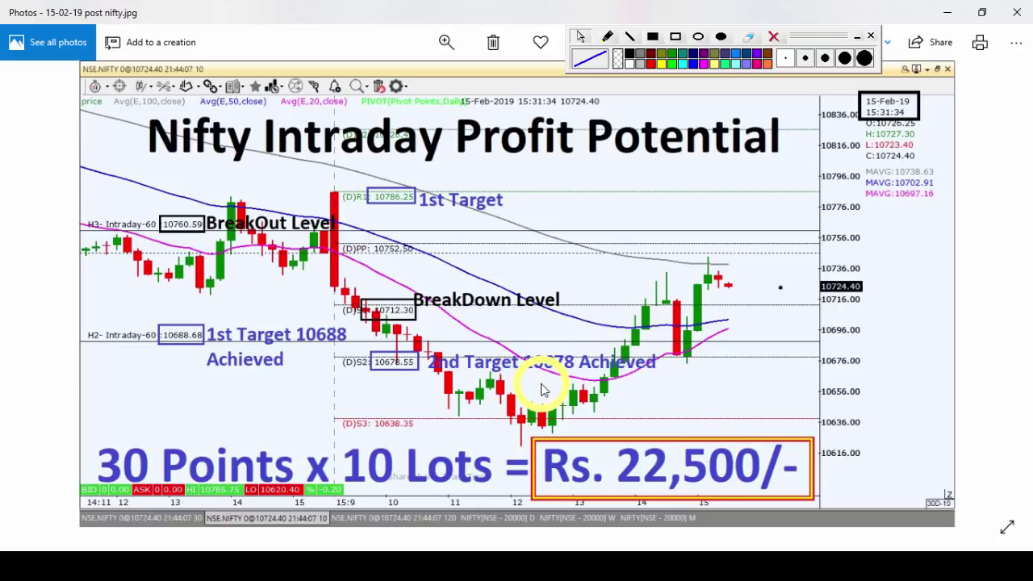
# Step: Return to Chrome and review the world indices on Live Index plus the live Dow Futures and SGX Nifty quotes
pyautogui.moveTo(434, 552)
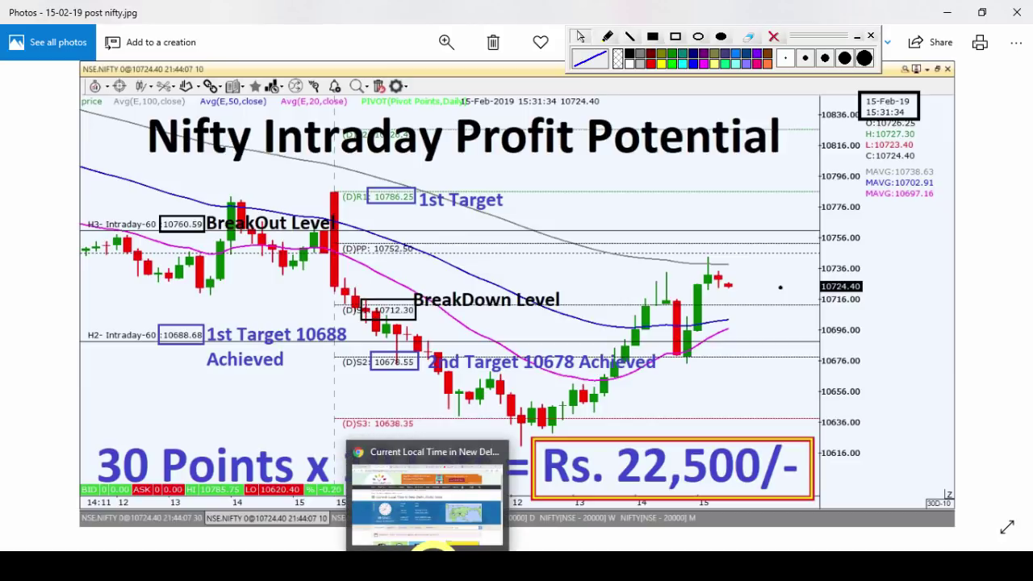
pyautogui.click(426, 504)
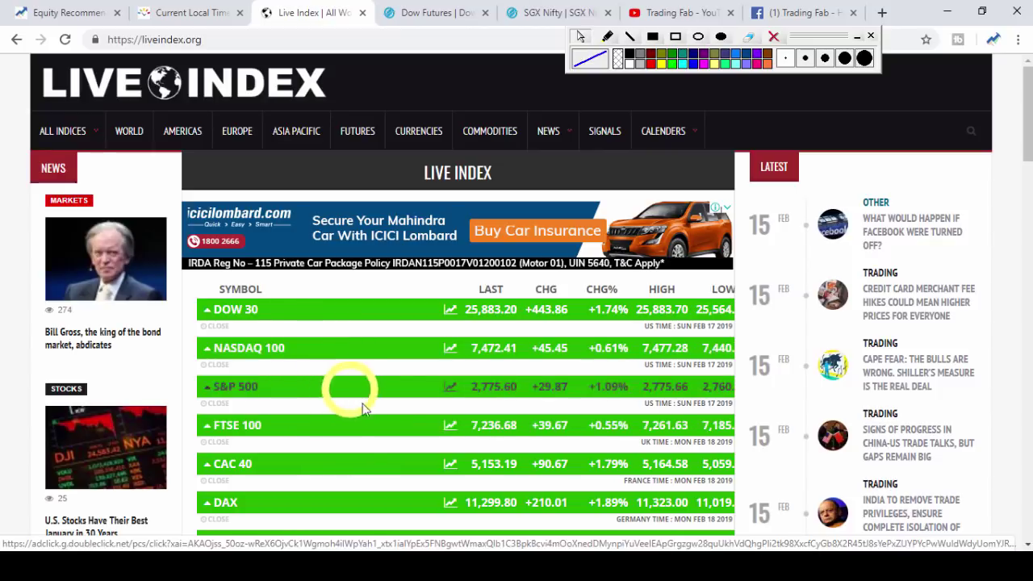
pyautogui.scroll(-1, 358, 434)
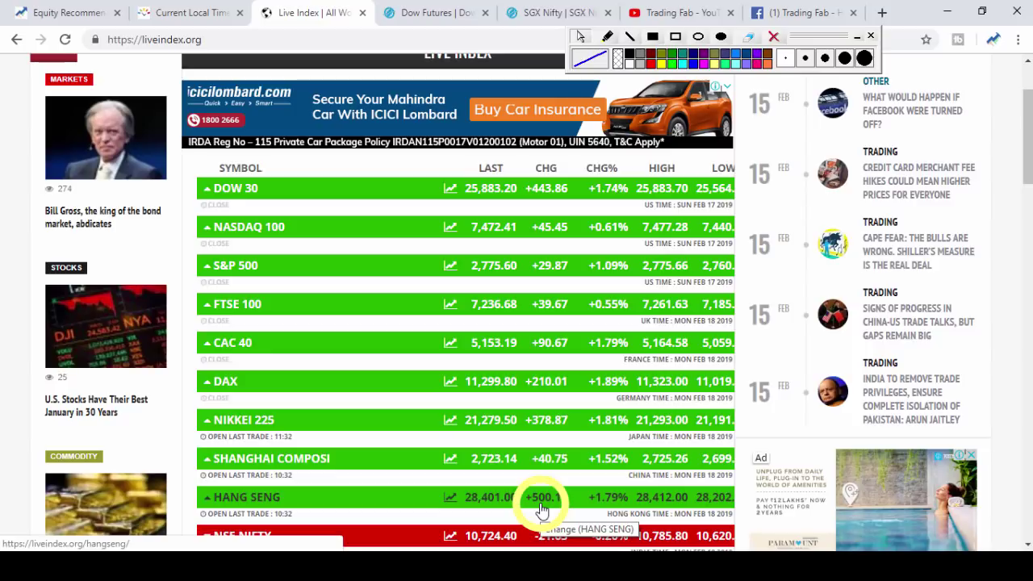
pyautogui.click(411, 12)
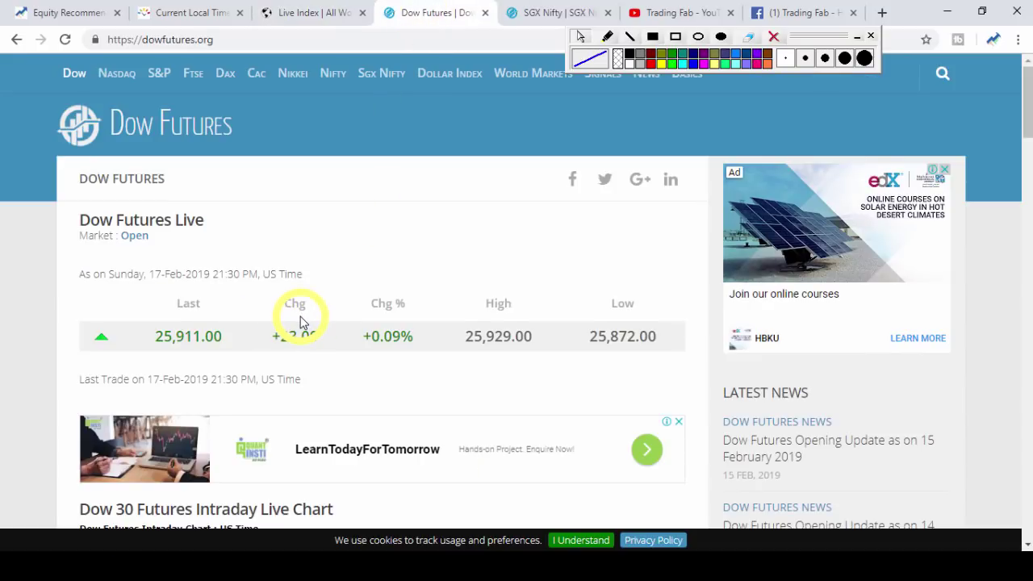
pyautogui.click(539, 13)
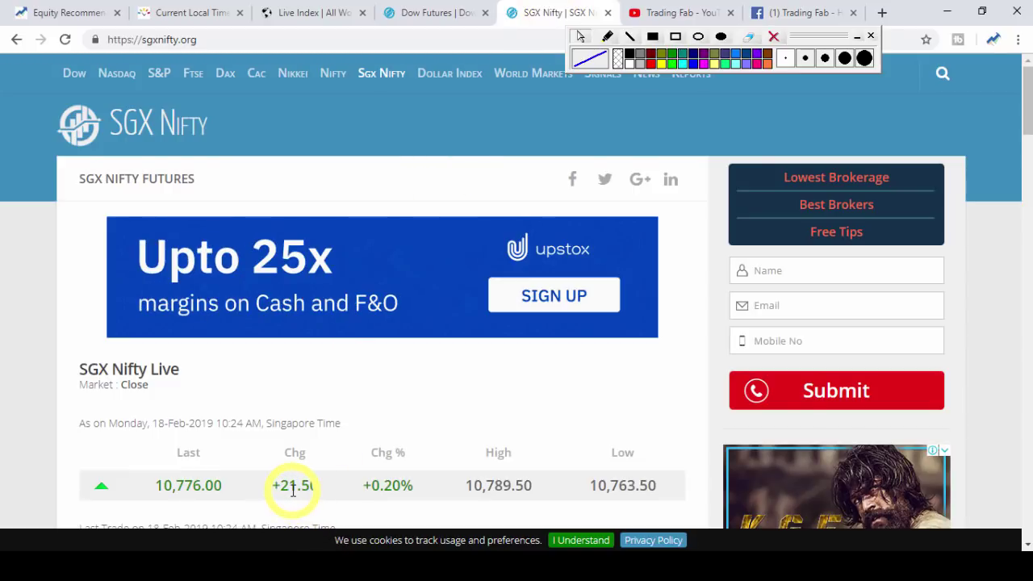
# Step: Switch to TradeTiger, maximize the daily NIFTY chart window and show a longer stretch of its price history
pyautogui.click(578, 545)
pyautogui.click(1008, 13)
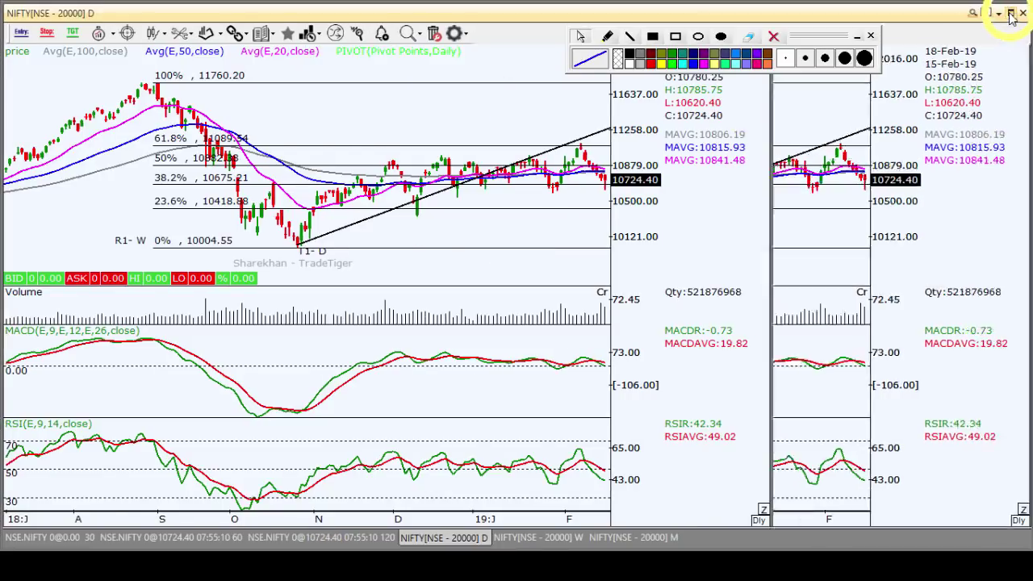
pyautogui.click(449, 132)
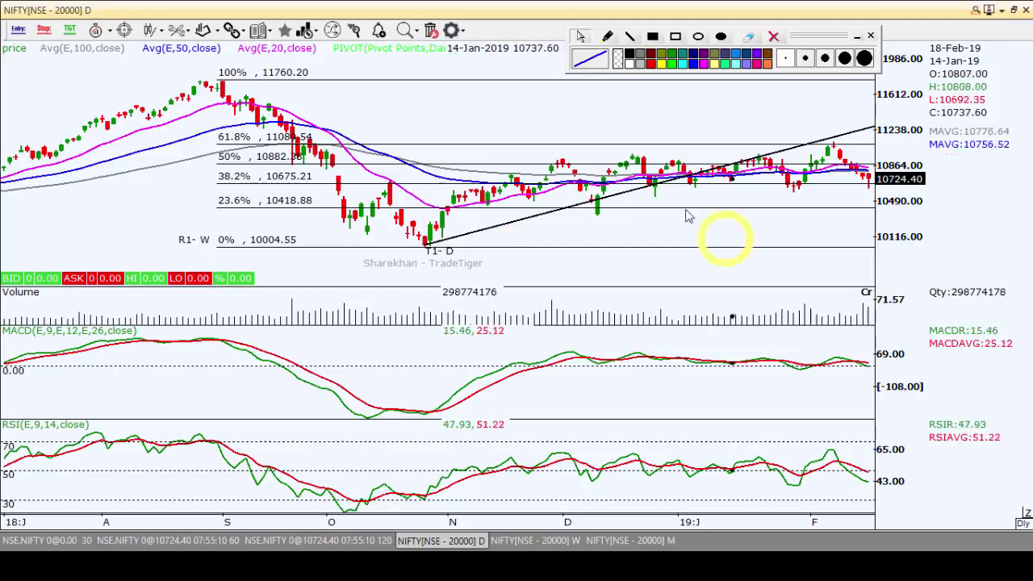
pyautogui.scroll(-2, 664, 212)
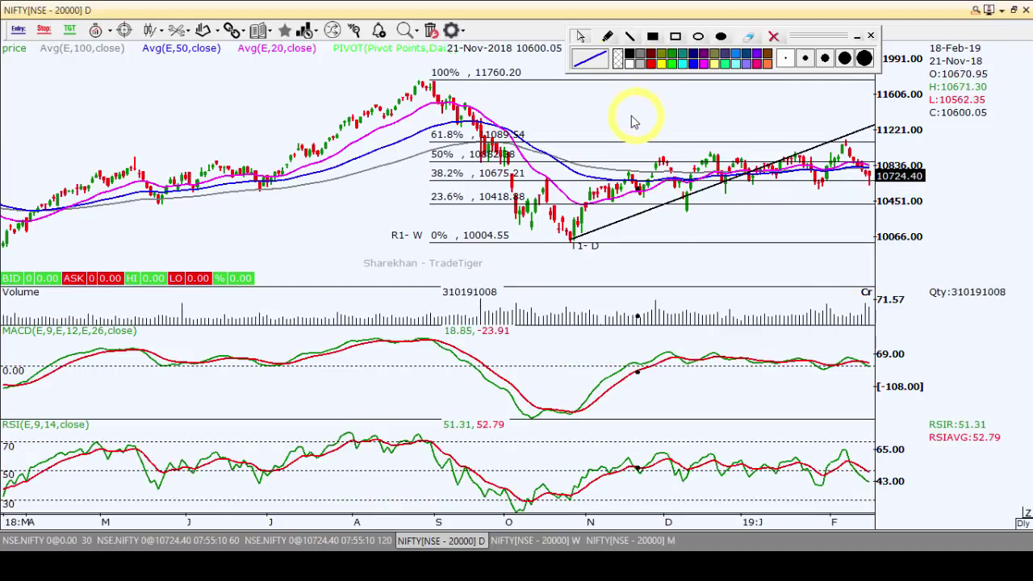
pyautogui.scroll(-2, 498, 162)
# Step: Open the weekly NIFTY chart and examine the candles since August 2018 against the Fibonacci retracement levels and moving averages
pyautogui.click(526, 540)
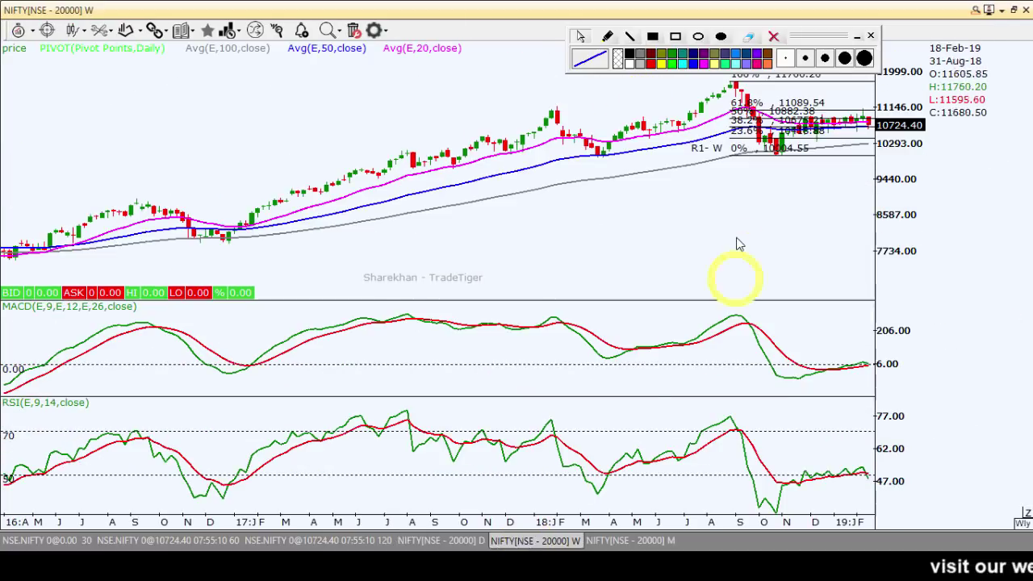
pyautogui.scroll(3, 736, 242)
pyautogui.scroll(-2, 662, 278)
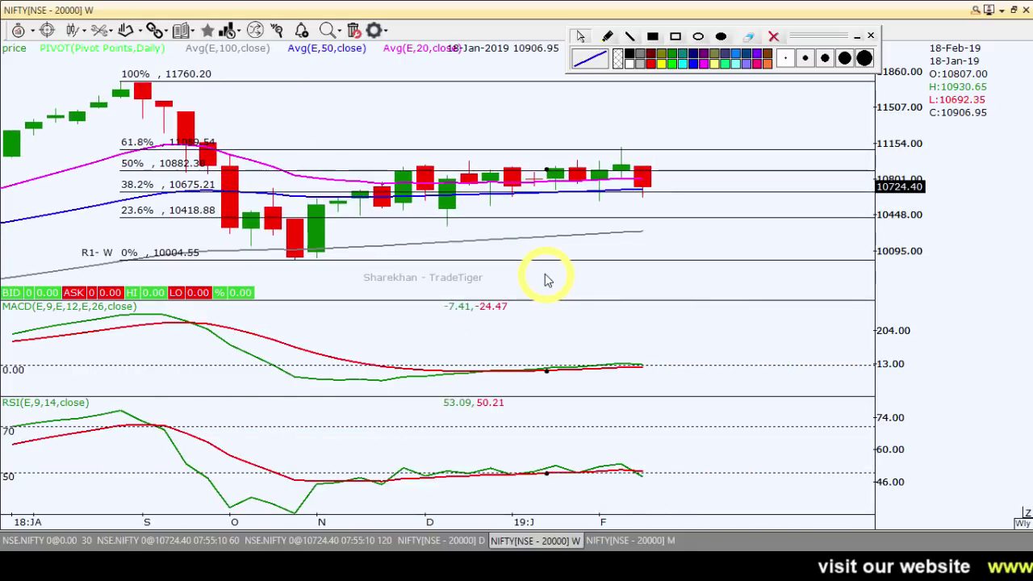
pyautogui.scroll(-2, 622, 253)
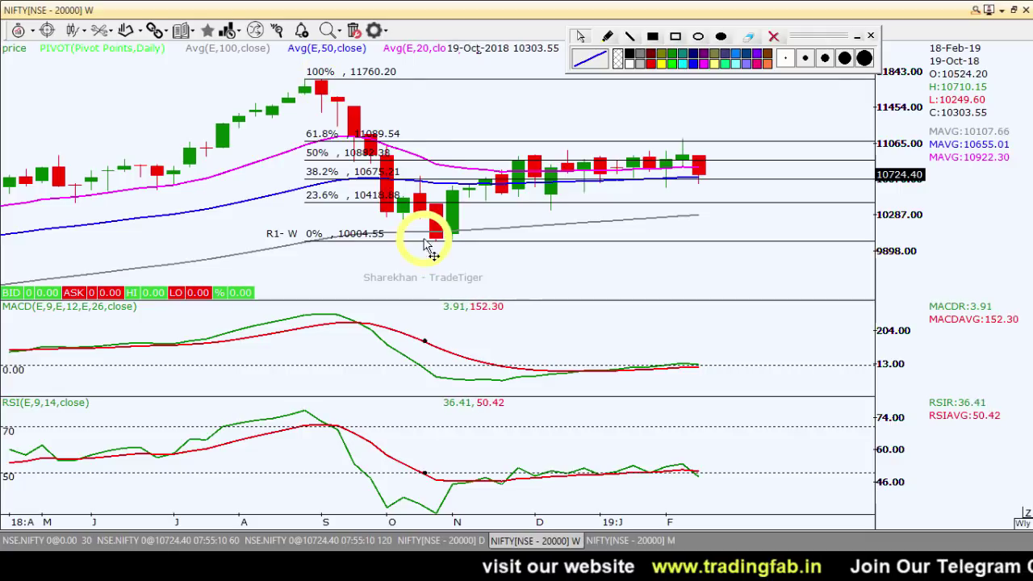
pyautogui.scroll(2, 692, 272)
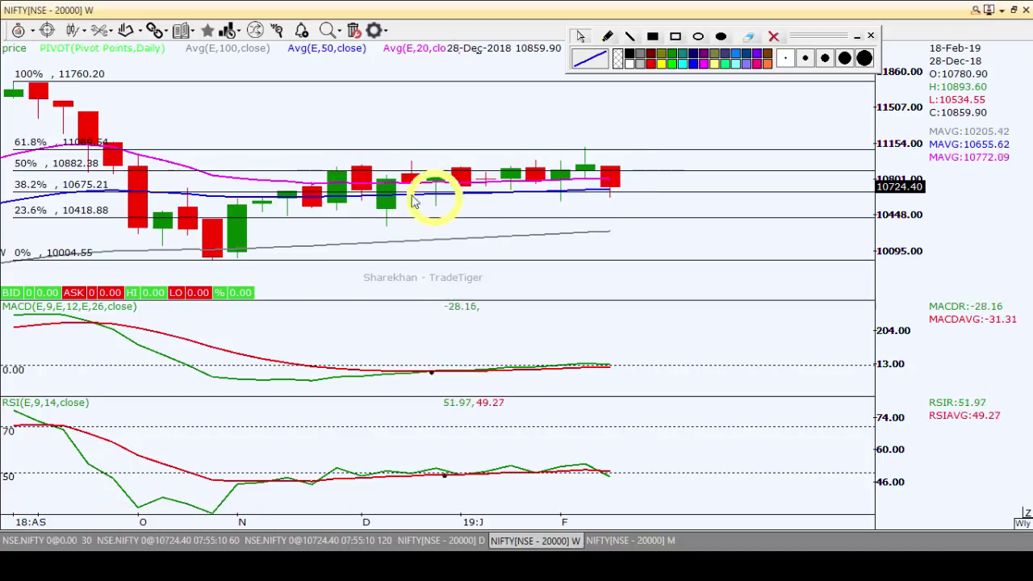
pyautogui.scroll(-2, 669, 188)
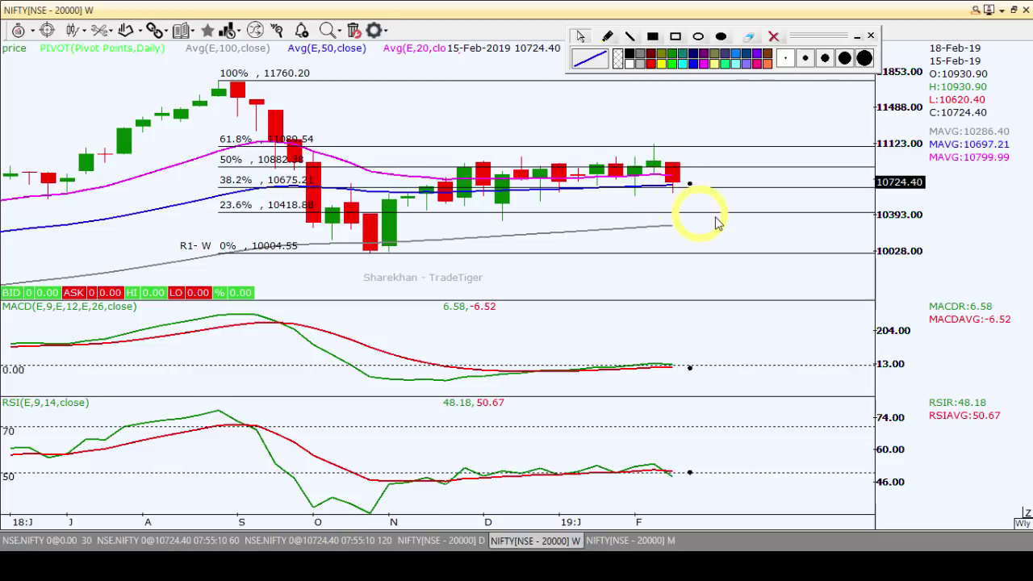
pyautogui.scroll(1, 717, 222)
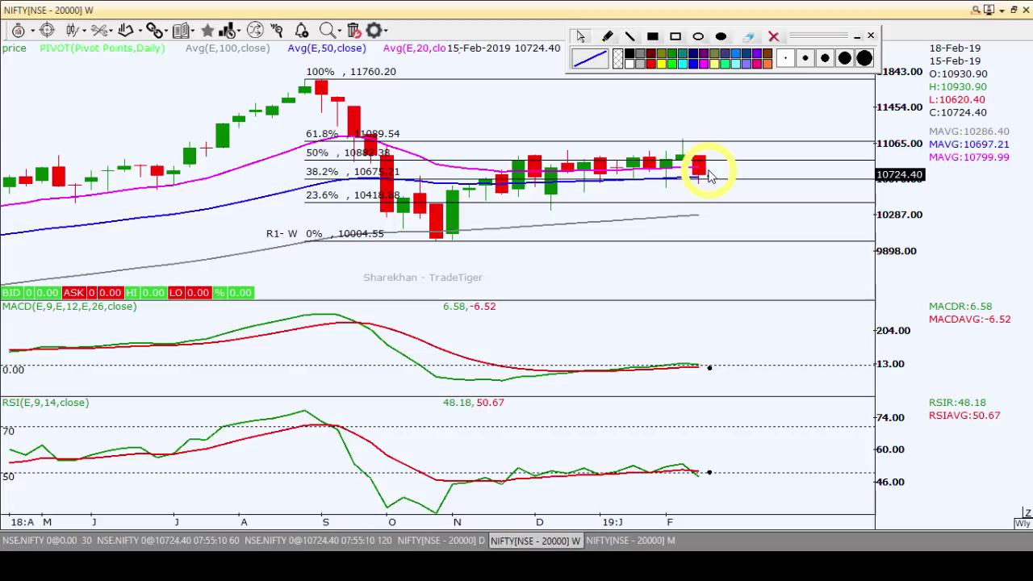
# Step: Return to the daily NIFTY chart and examine the recent price action together with the MACD and RSI
pyautogui.click(411, 540)
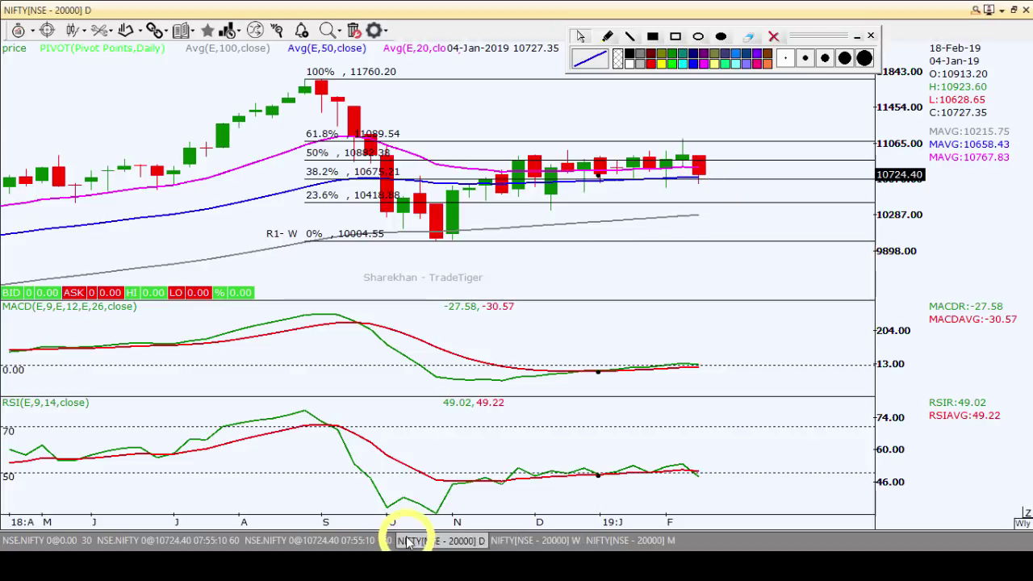
pyautogui.scroll(1, 732, 228)
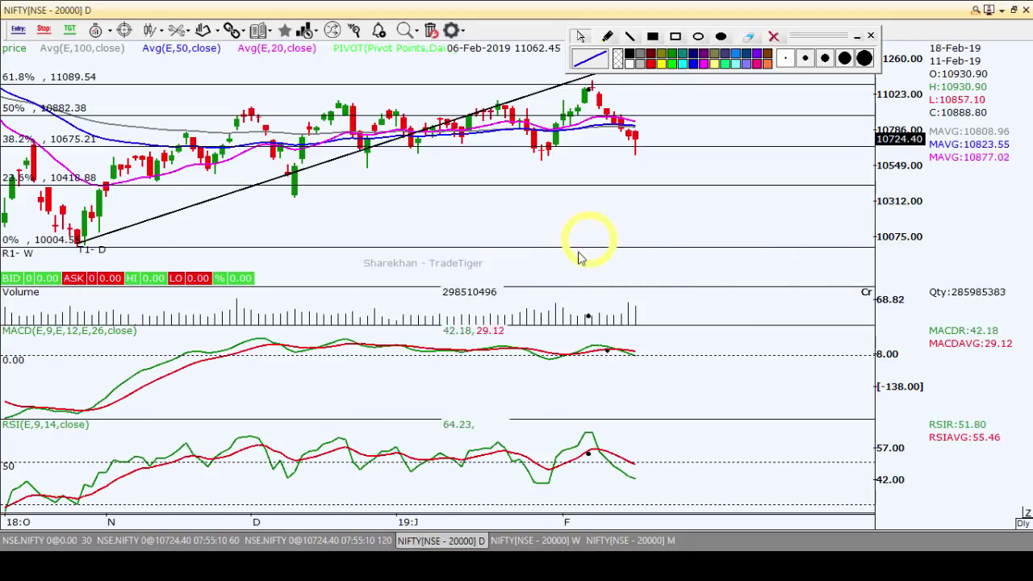
pyautogui.scroll(1, 632, 419)
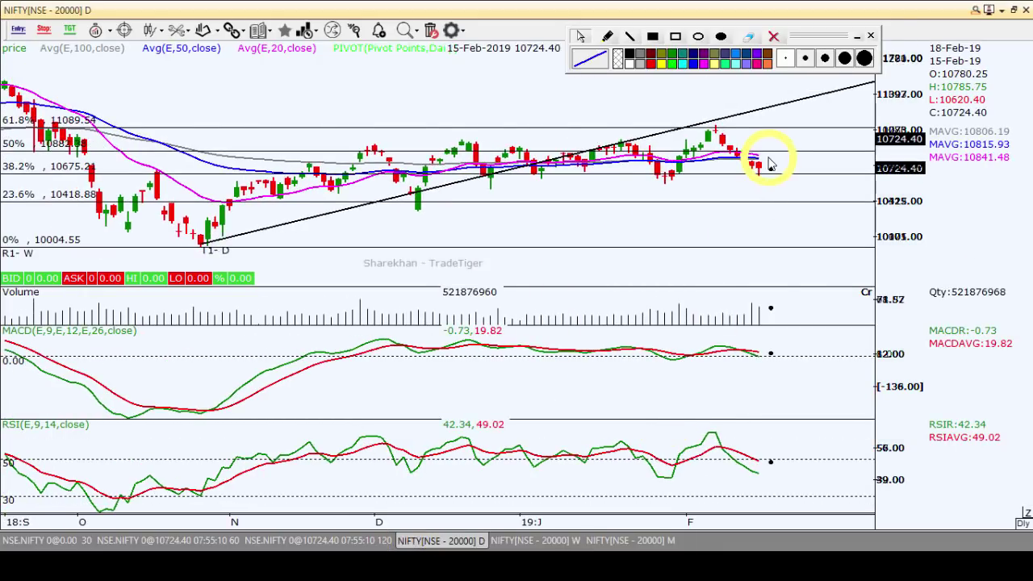
pyautogui.scroll(2, 765, 157)
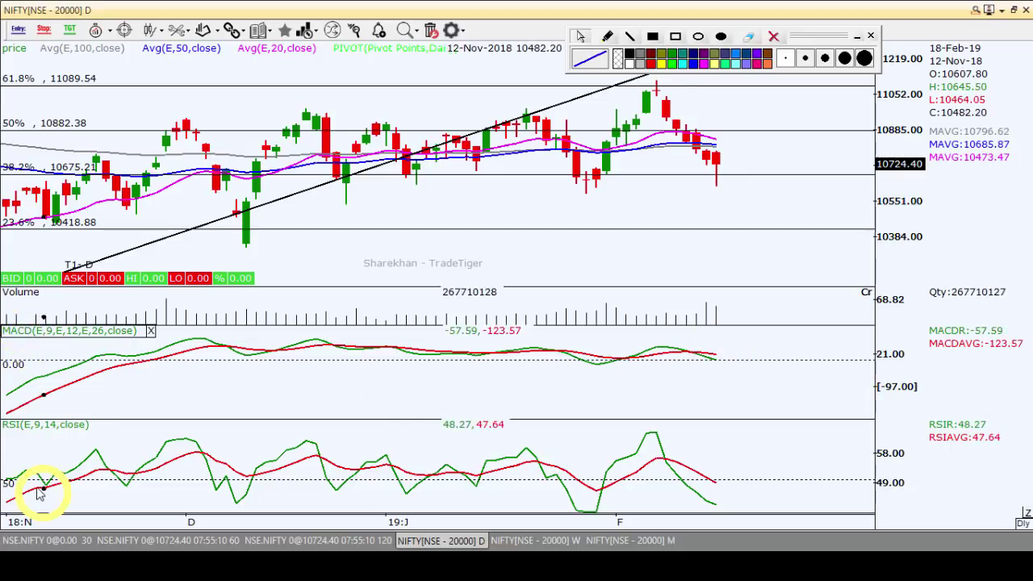
pyautogui.scroll(-2, 749, 363)
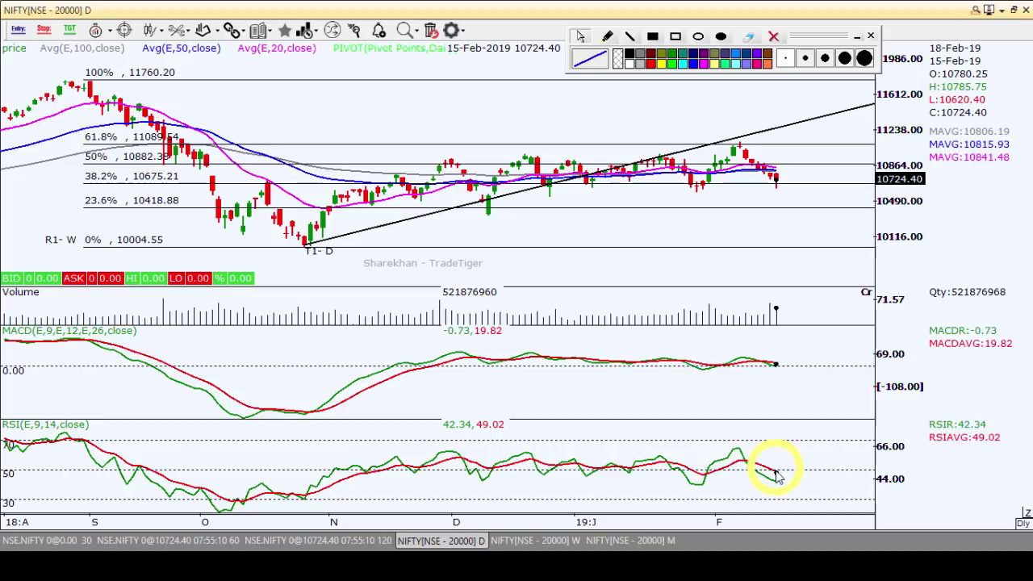
pyautogui.scroll(-1, 777, 478)
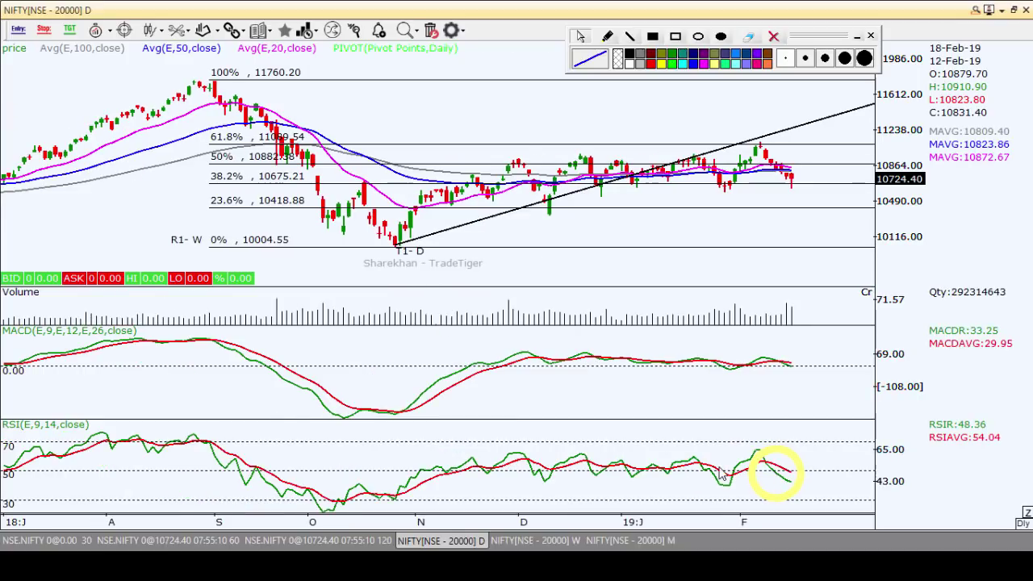
pyautogui.scroll(1, 710, 307)
# Step: Enlarge the price pane of the daily NIFTY chart and compare its recent candles with the hammer pattern
pyautogui.scroll(1, 736, 205)
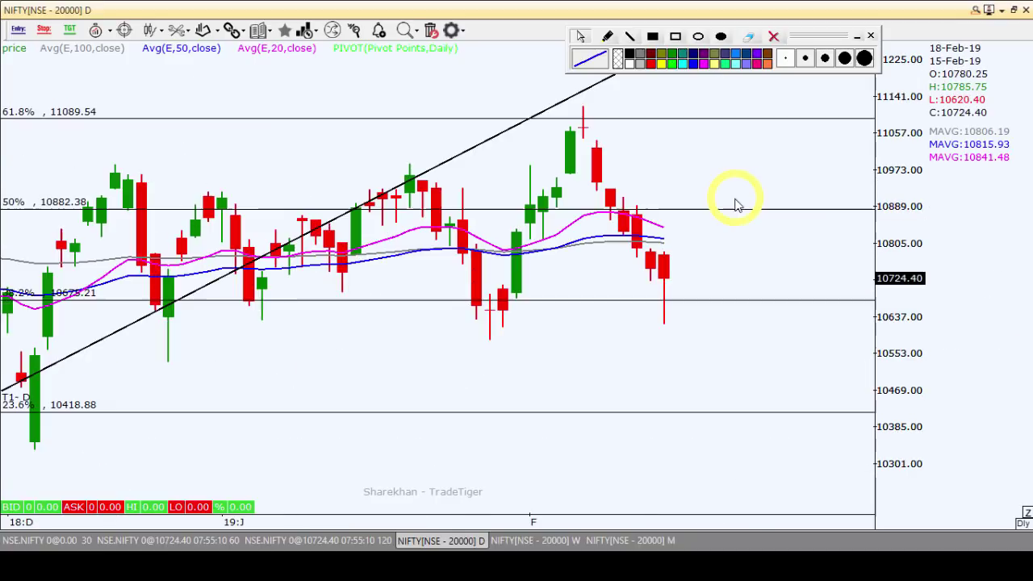
pyautogui.scroll(3, 685, 320)
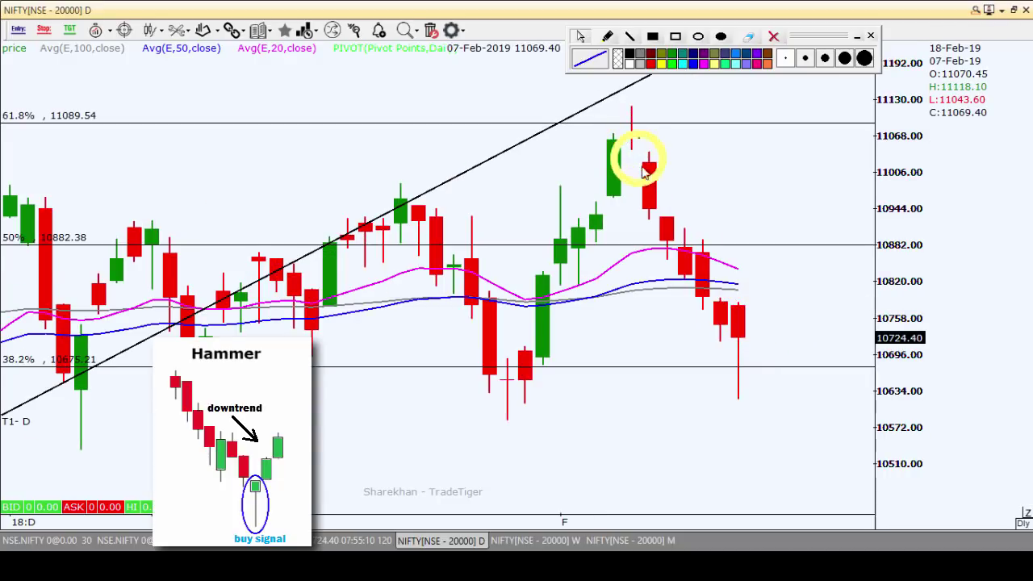
pyautogui.scroll(1, 749, 329)
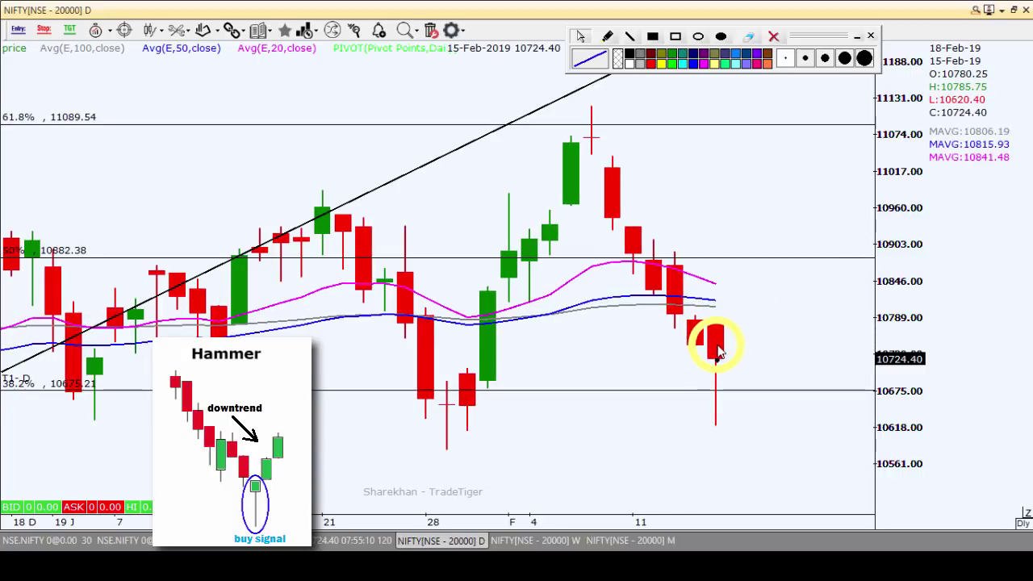
pyautogui.scroll(1, 718, 349)
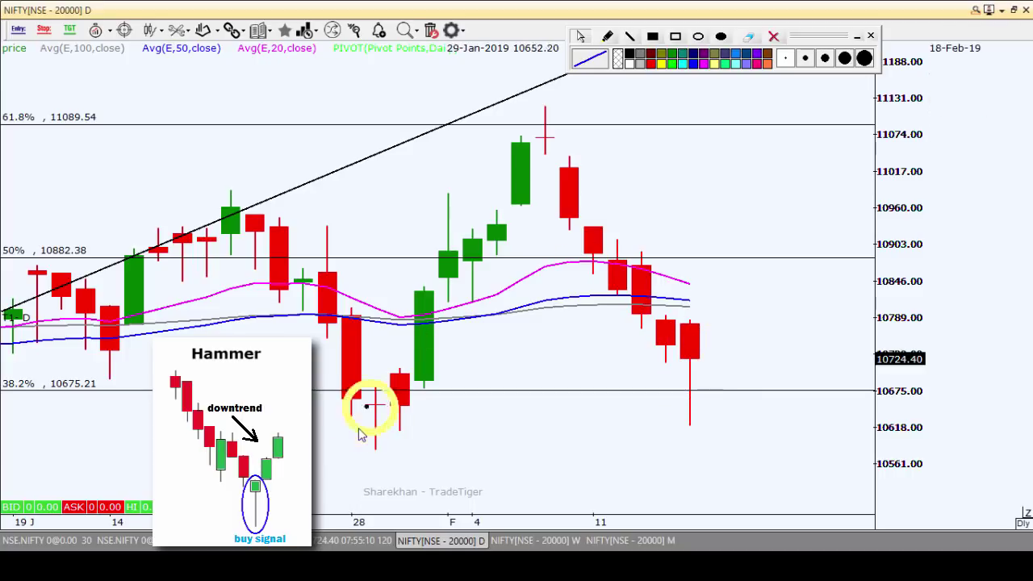
pyautogui.click(737, 460)
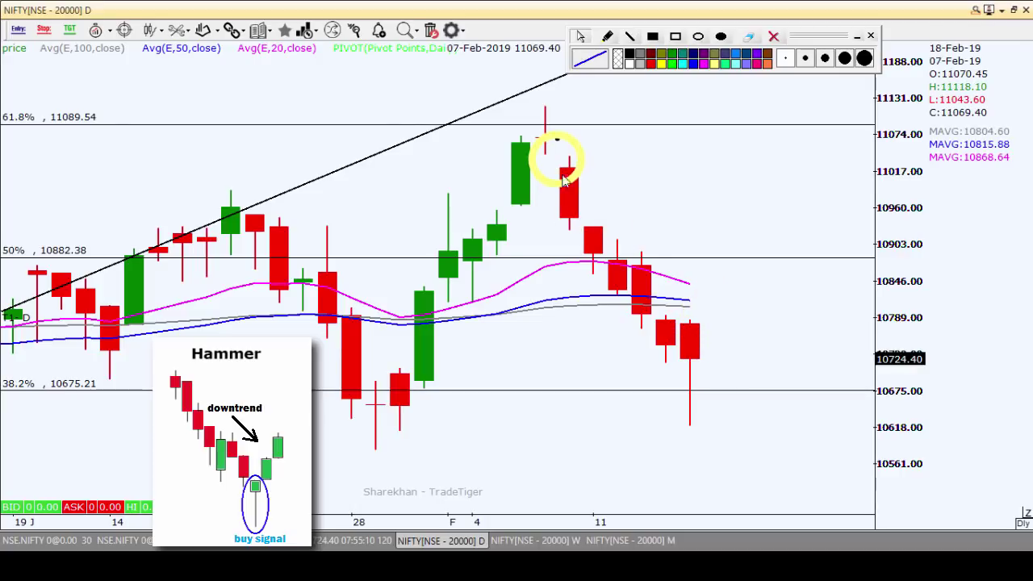
pyautogui.scroll(-2, 767, 315)
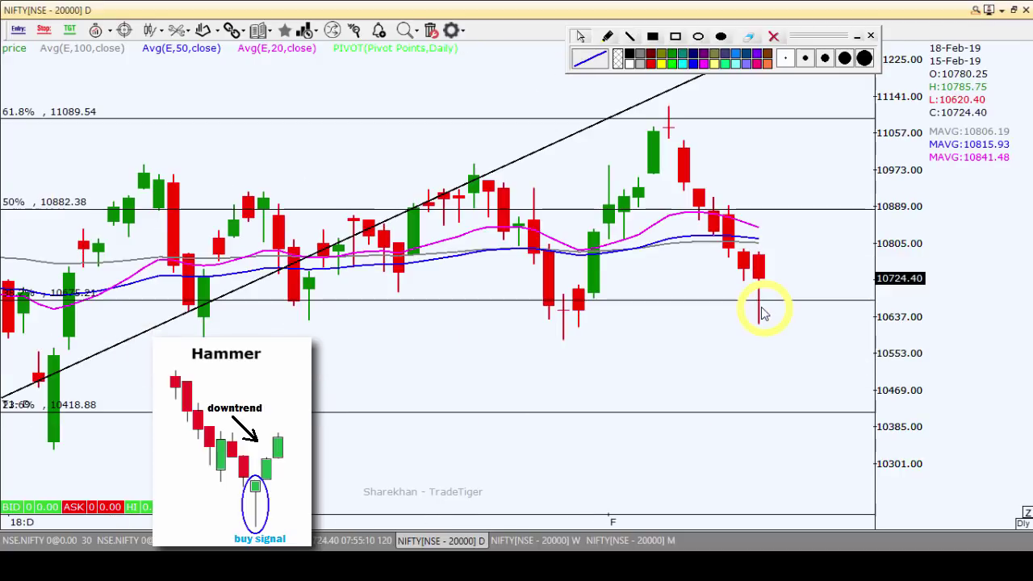
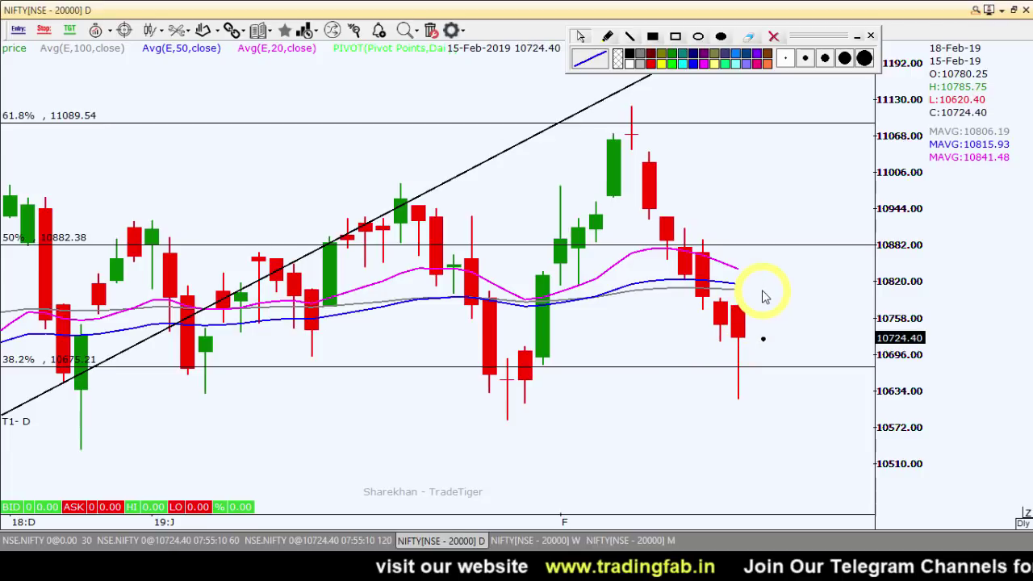
# Step: Examine the daily NIFTY candles over a wider period, back to October 2018, against the 38.2% Fibonacci level
pyautogui.scroll(-1, 764, 296)
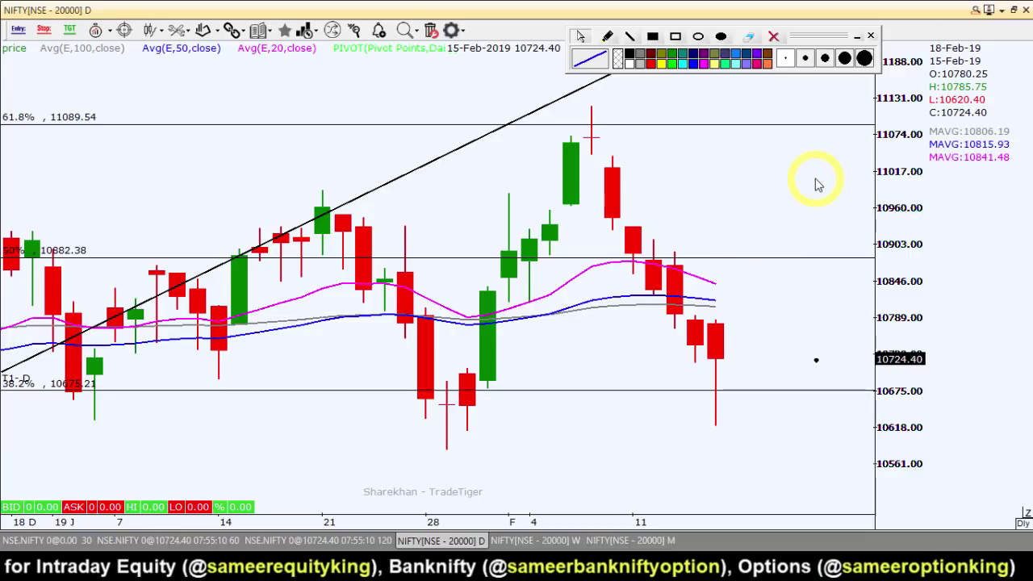
pyautogui.scroll(-2, 753, 343)
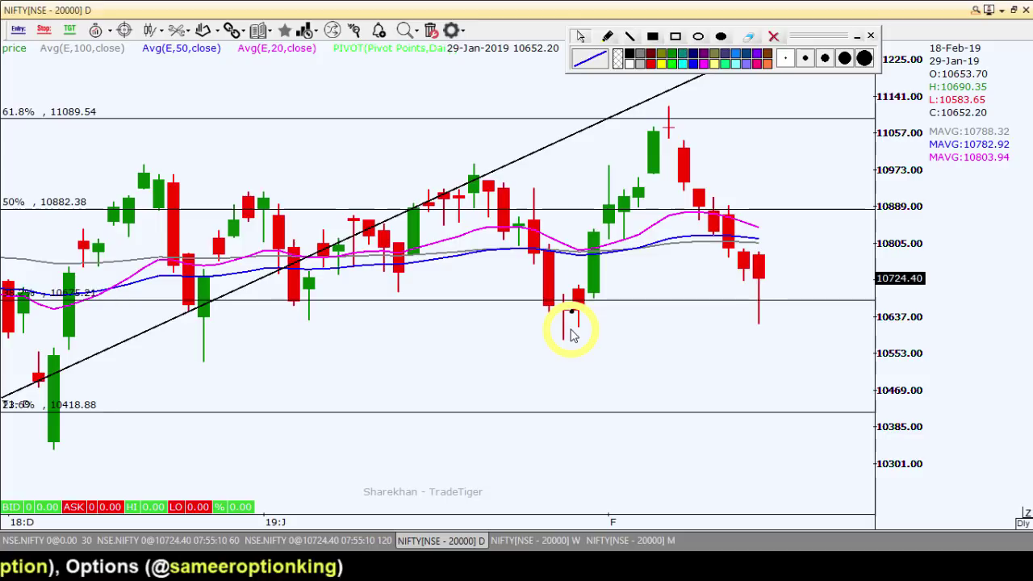
pyautogui.scroll(-1, 769, 346)
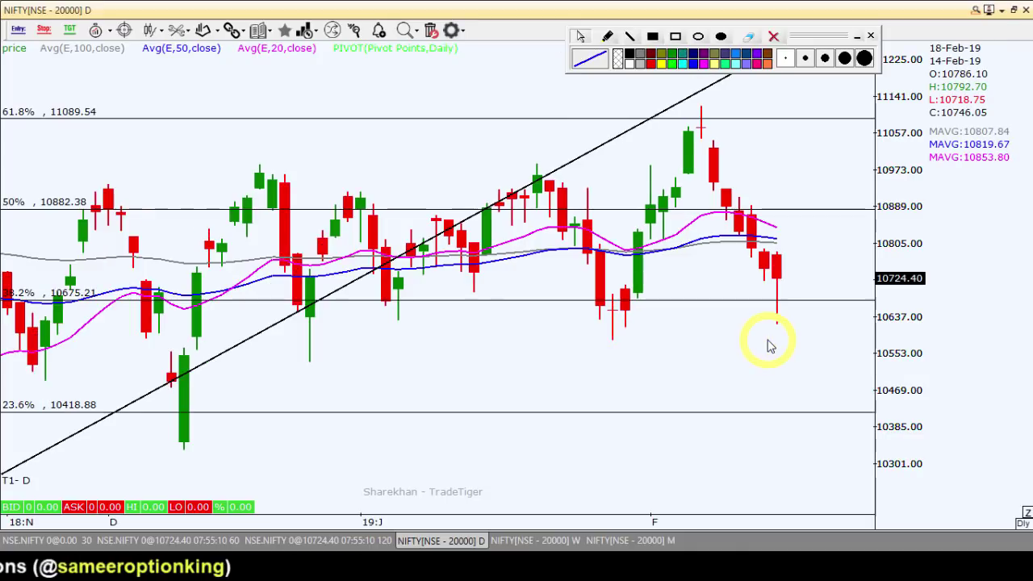
pyautogui.scroll(-1, 771, 345)
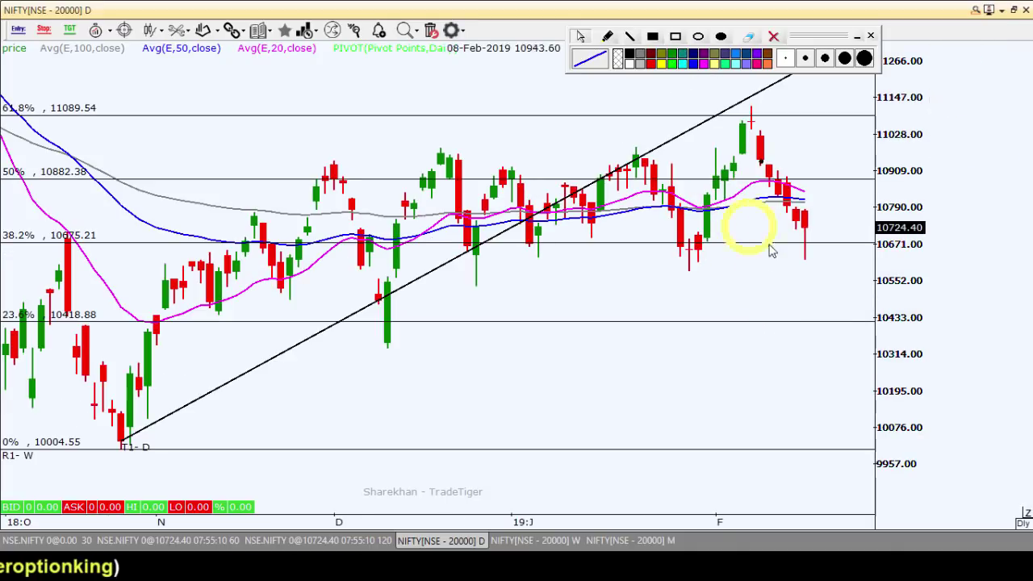
# Step: Examine the daily NIFTY candles back to August 2018 against the full Fibonacci retracement from its 100% to 0% level
pyautogui.scroll(-1, 767, 264)
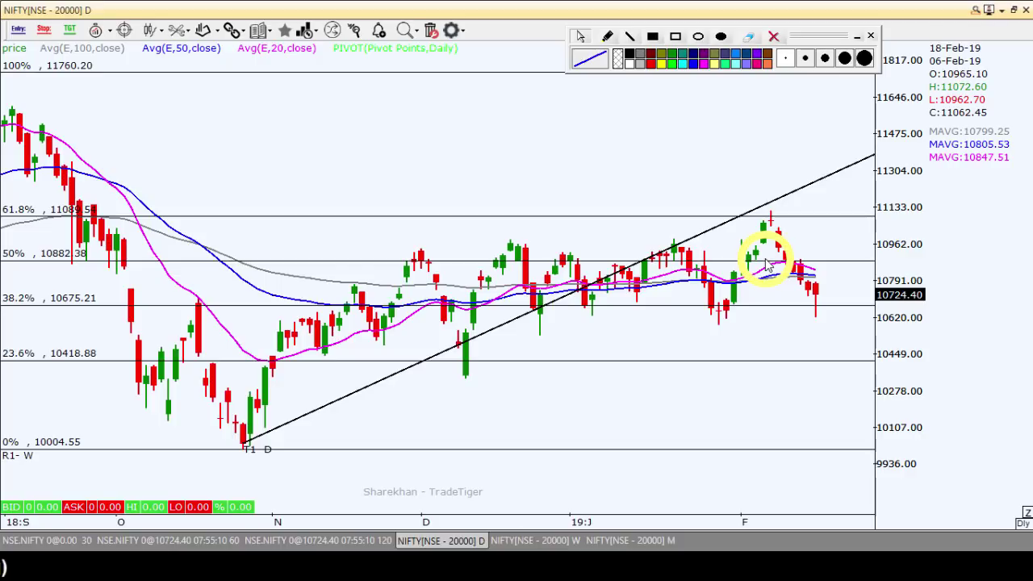
pyautogui.scroll(-1, 767, 265)
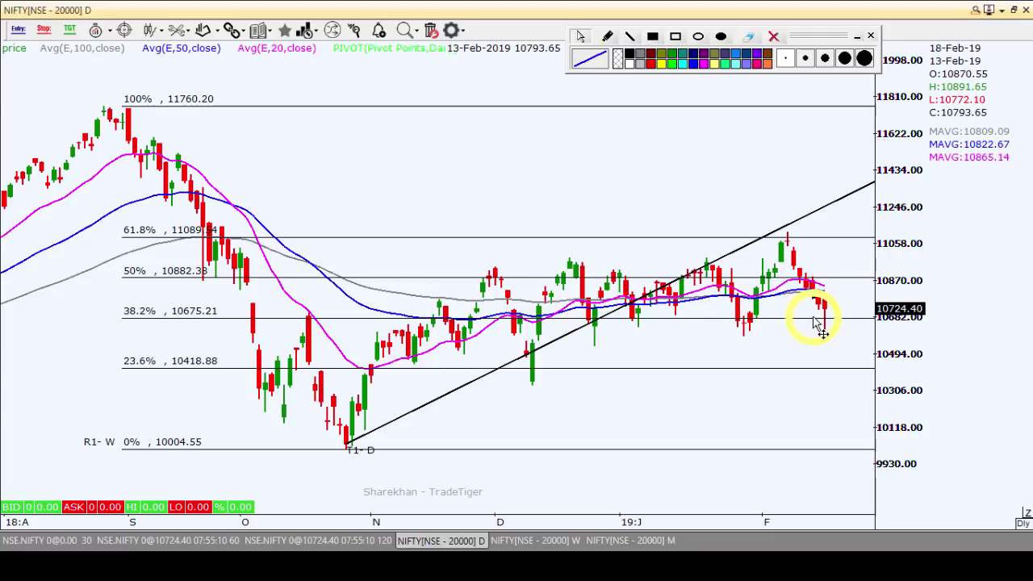
pyautogui.click(570, 449)
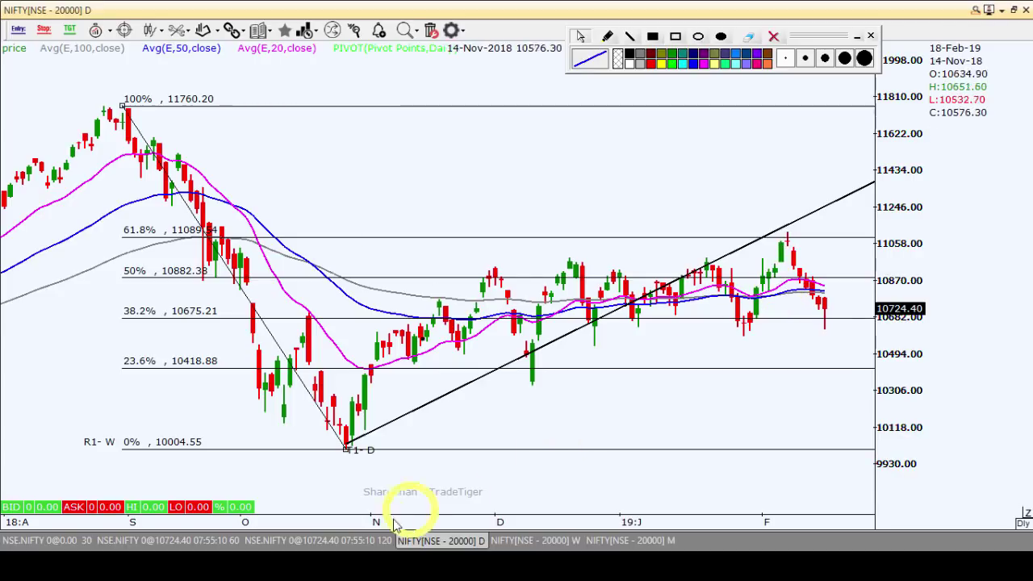
# Step: Open the 60-minute NIFTY chart and lower the H3 horizontal level to 10746.33, in line with the 20-period moving average
pyautogui.click(185, 539)
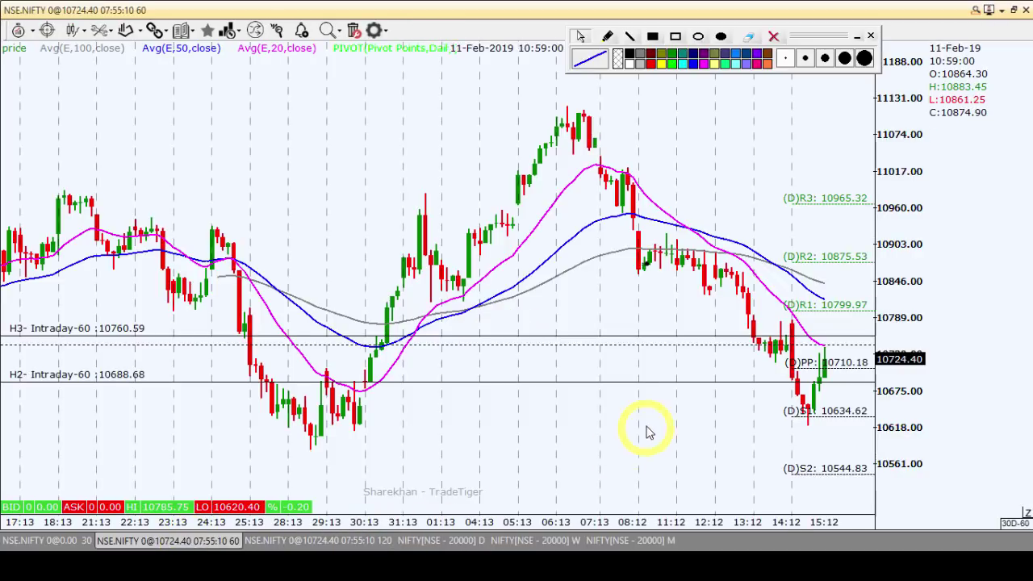
pyautogui.scroll(2, 645, 432)
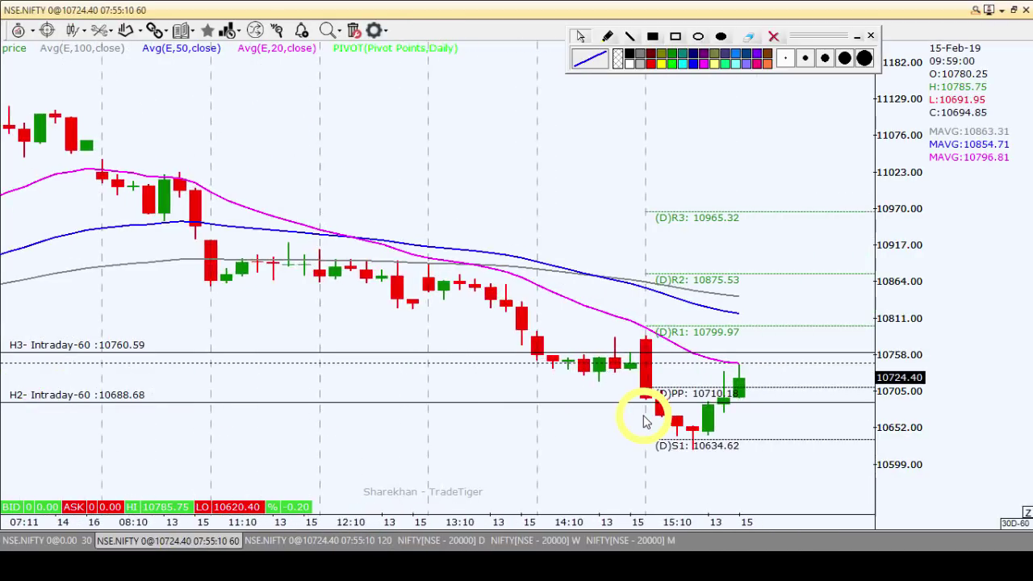
pyautogui.scroll(1, 773, 363)
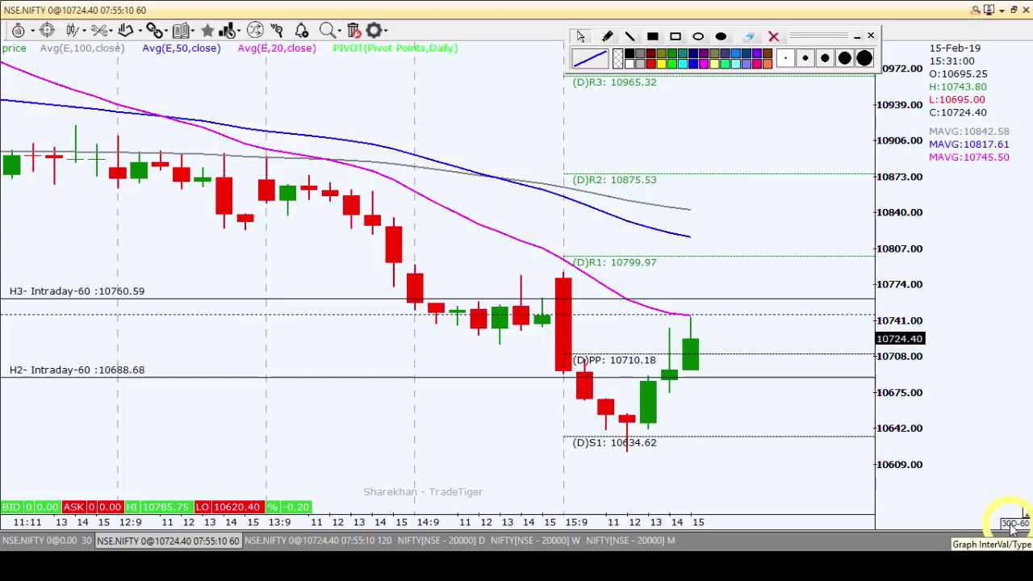
pyautogui.click(721, 313)
pyautogui.click(724, 315)
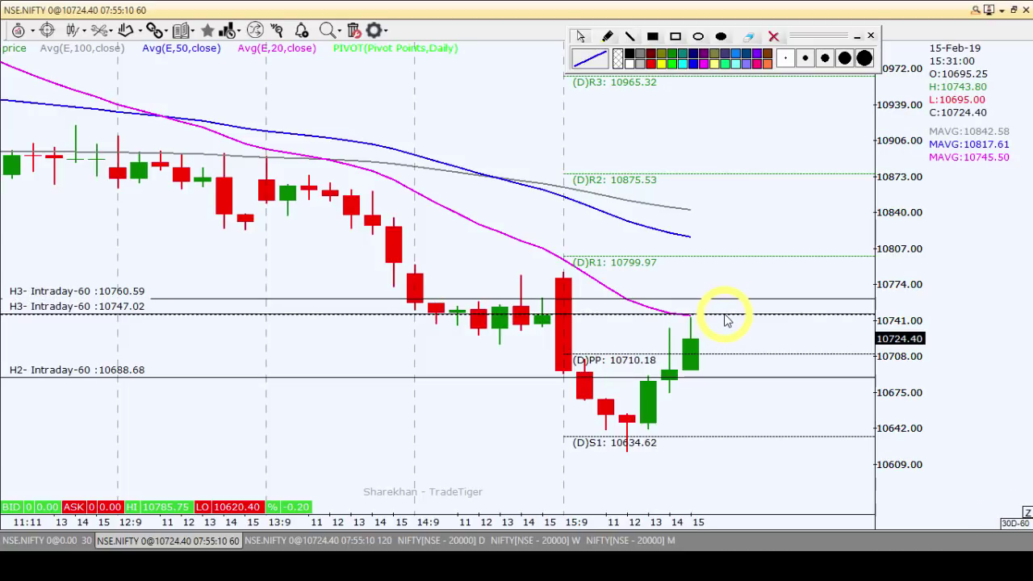
pyautogui.moveTo(728, 310); pyautogui.dragTo(705, 321)
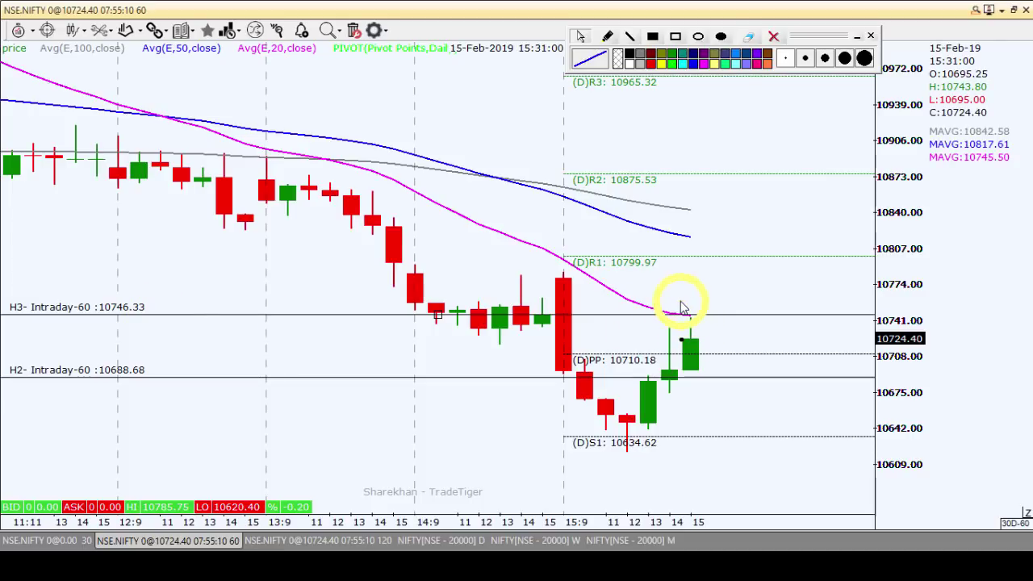
# Step: Add a horizontal level at 10780.38 near the top of the 15 February opening candle and raise the H2 level to 10694.91
pyautogui.moveTo(682, 307); pyautogui.dragTo(698, 283)
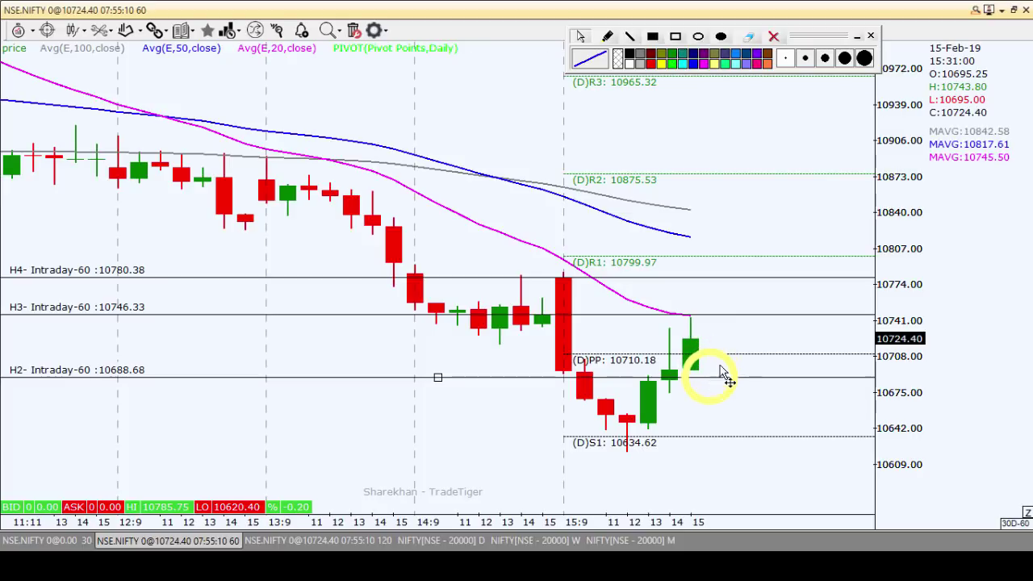
pyautogui.moveTo(723, 372); pyautogui.dragTo(726, 376)
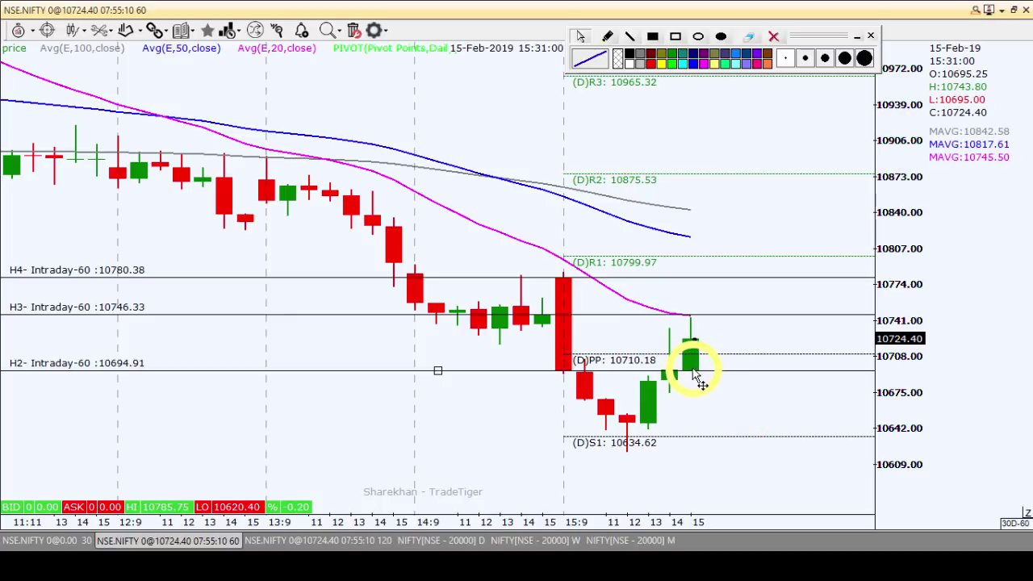
# Step: Review the wider 60-minute price action and add a horizontal level at about 10667 below the H2 line
pyautogui.scroll(-2, 772, 396)
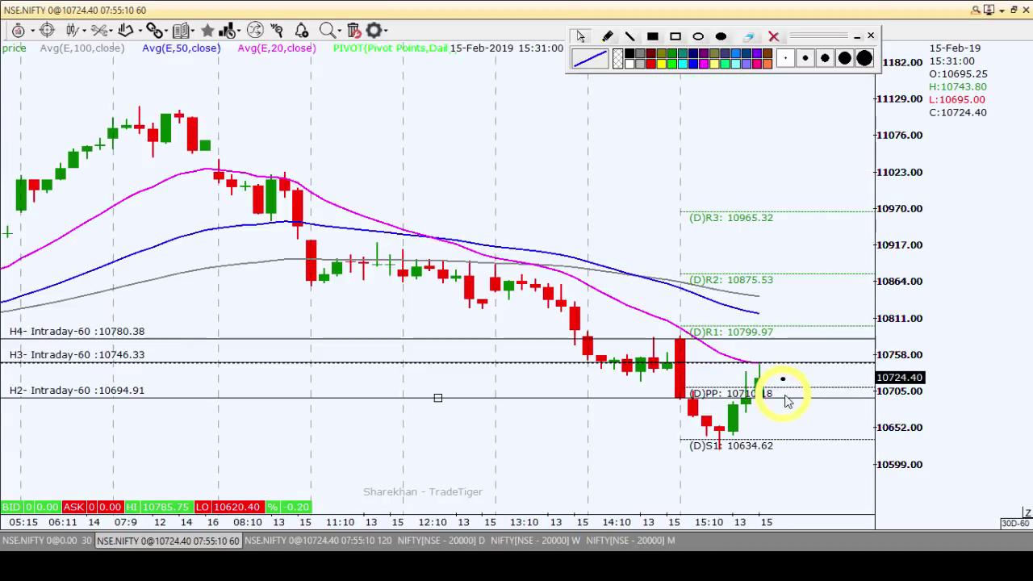
pyautogui.scroll(-3, 787, 401)
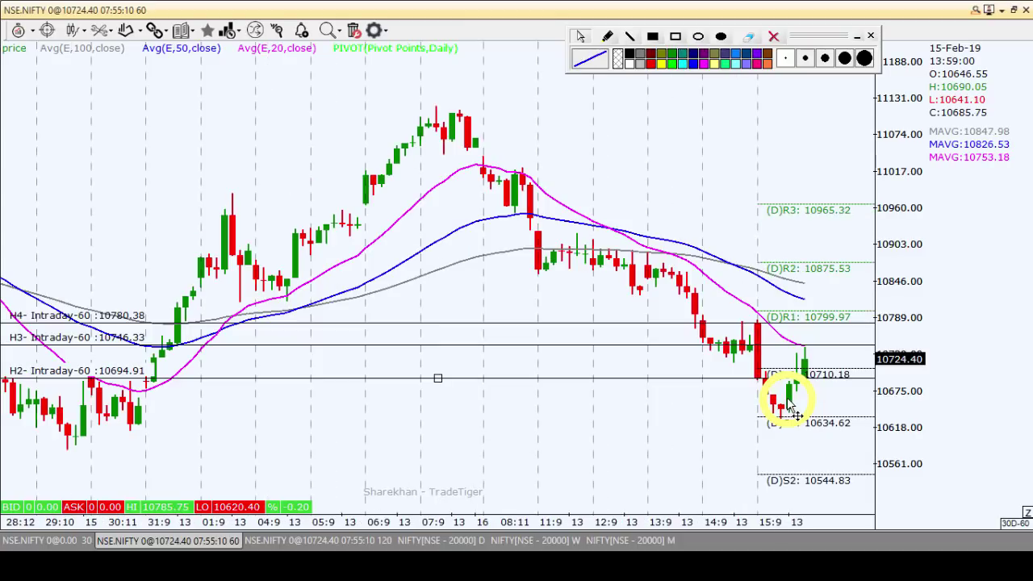
pyautogui.scroll(-1, 747, 404)
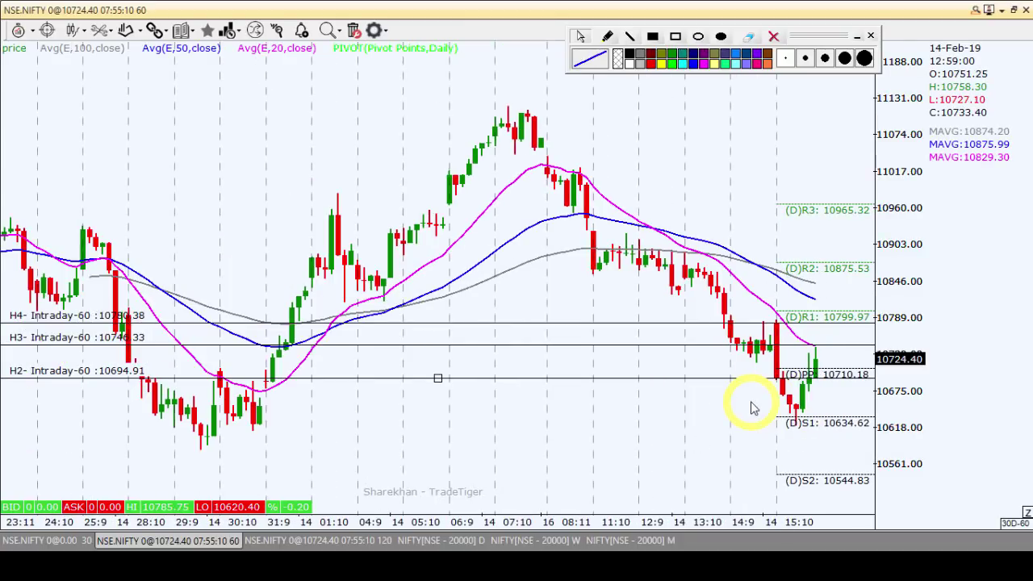
pyautogui.scroll(4, 739, 401)
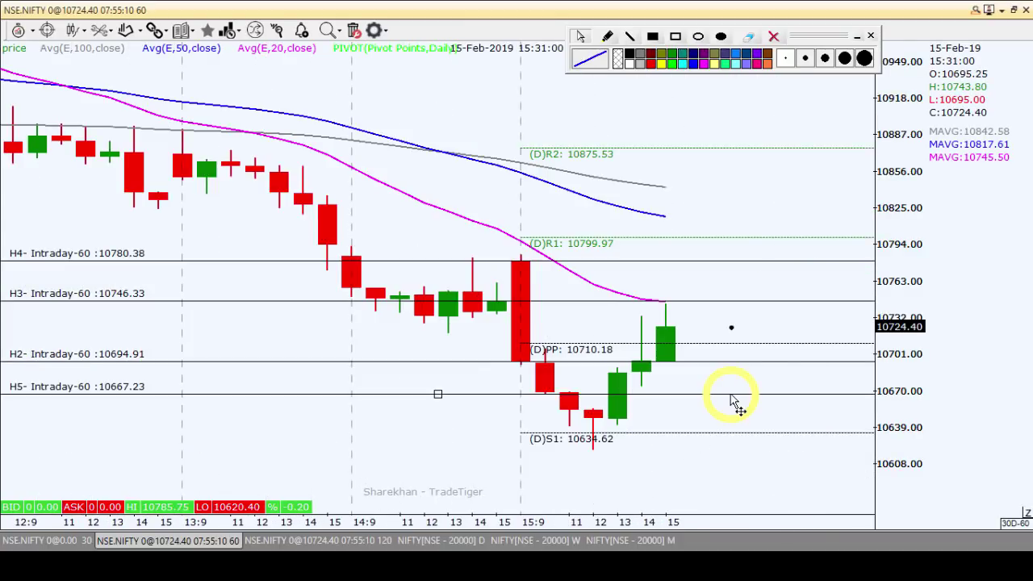